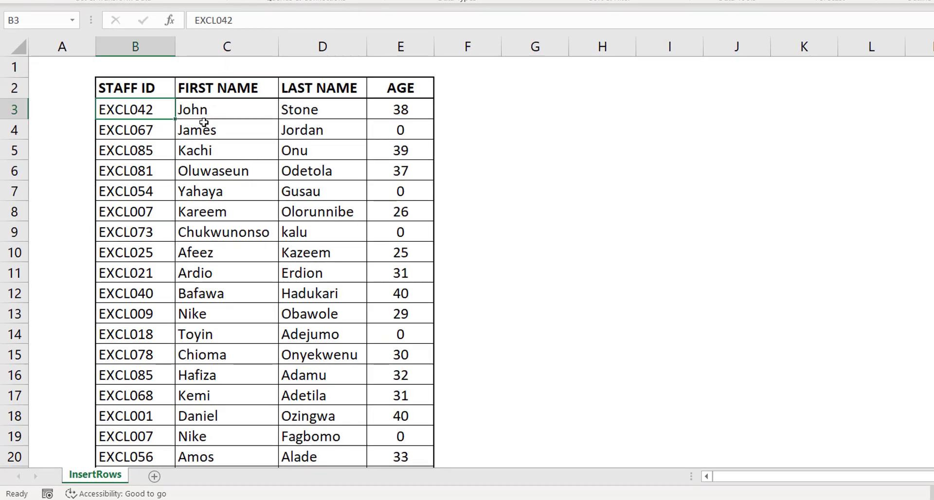
Insert blank rows above James's and Kachi's records.
{"action": "left_click", "coordinate": [199, 116]}
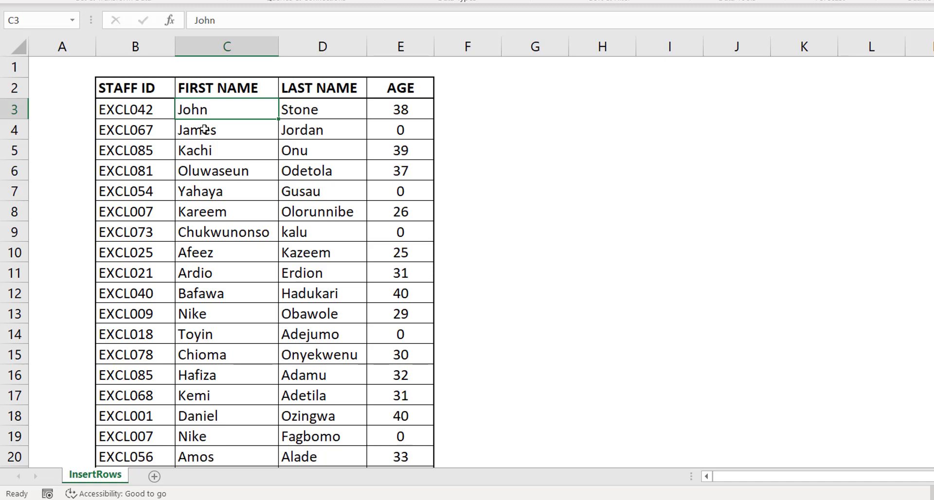
{"action": "left_click", "coordinate": [204, 129]}
{"action": "key", "text": "shift+space"}
{"action": "key", "text": "ctrl+shift+equal"}
{"action": "key", "text": "ctrl+shift+equal"}
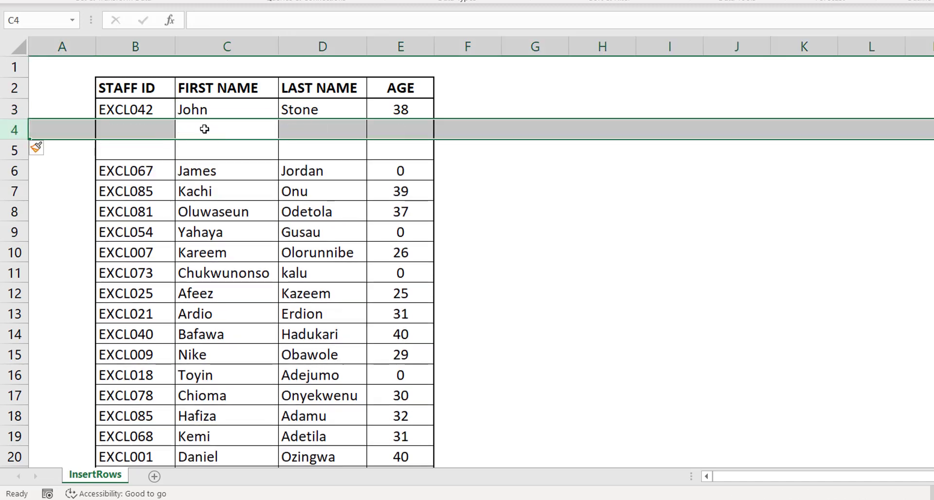
{"action": "key", "text": "Down"}
{"action": "key", "text": "Down"}
{"action": "key", "text": "Down"}
{"action": "key", "text": "shift+space"}
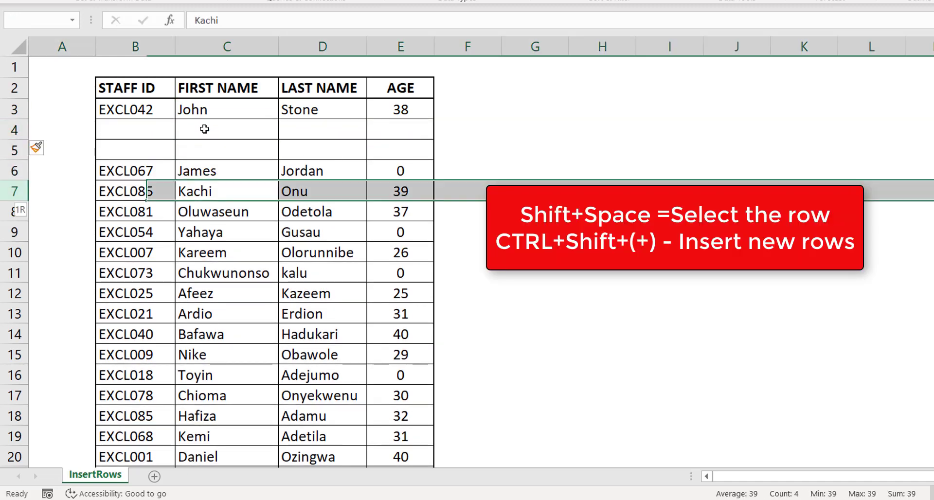
{"action": "key", "text": "ctrl+shift+equal"}
{"action": "key", "text": "ctrl+shift+equal"}
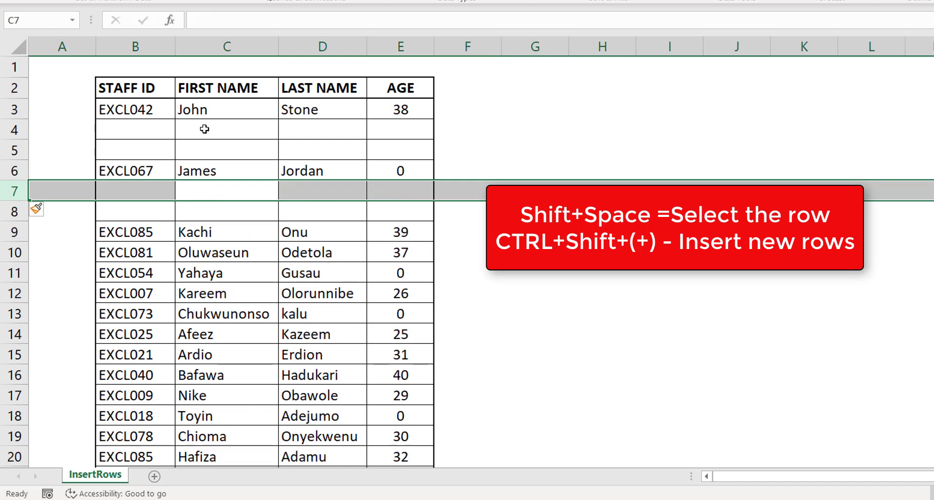
Delete the blank rows inserted under John's record again.
{"action": "key", "text": "ctrl+minus"}
{"action": "key", "text": "ctrl+minus"}
{"action": "key", "text": "Up"}
{"action": "key", "text": "Up"}
{"action": "key", "text": "Up"}
{"action": "key", "text": "shift+space"}
{"action": "key", "text": "ctrl+minus"}
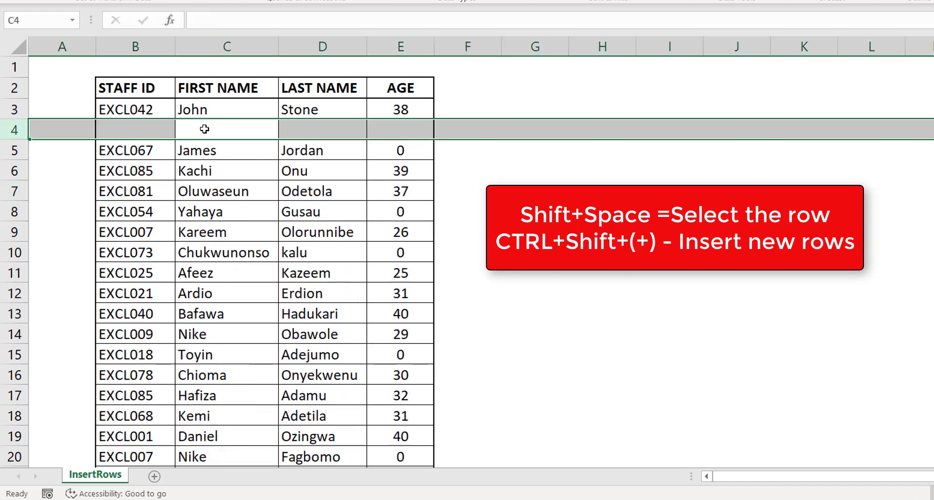
{"action": "key", "text": "ctrl+minus"}
Enter 1 in F3, the empty cell right of John's age.
{"action": "key", "text": "Down"}
{"action": "key", "text": "Down"}
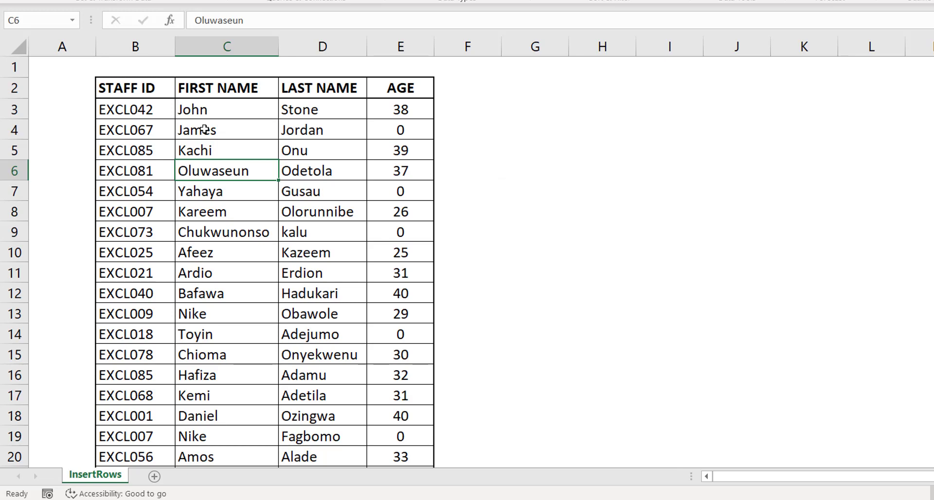
{"action": "key", "text": "Up"}
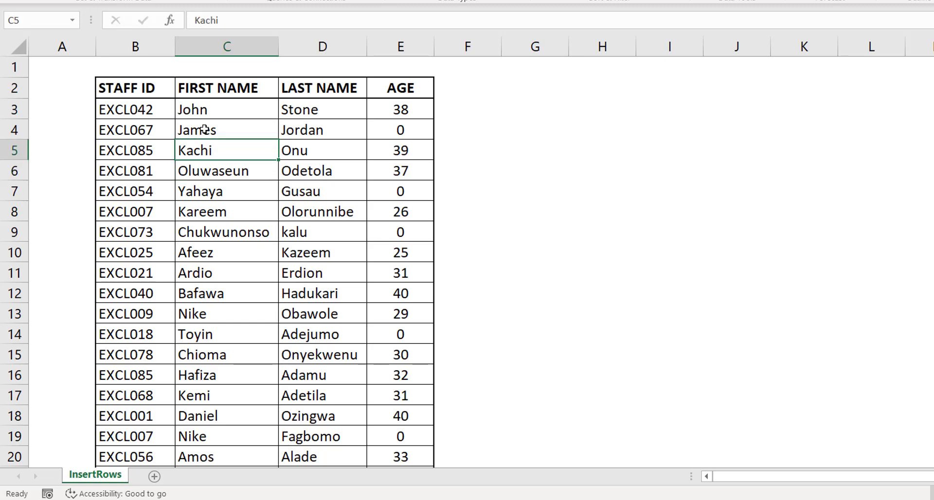
{"action": "key", "text": "Up"}
{"action": "key", "text": "Up"}
{"action": "key", "text": "Right"}
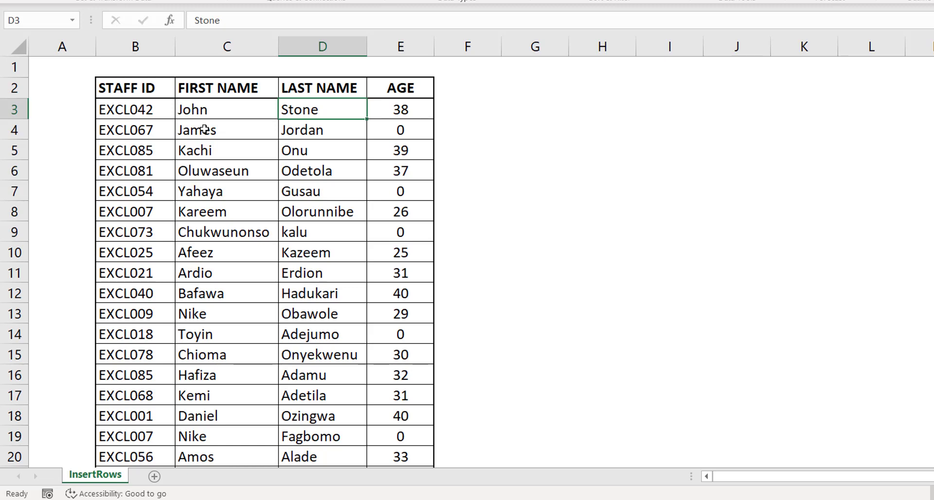
{"action": "key", "text": "Right"}
{"action": "key", "text": "Right"}
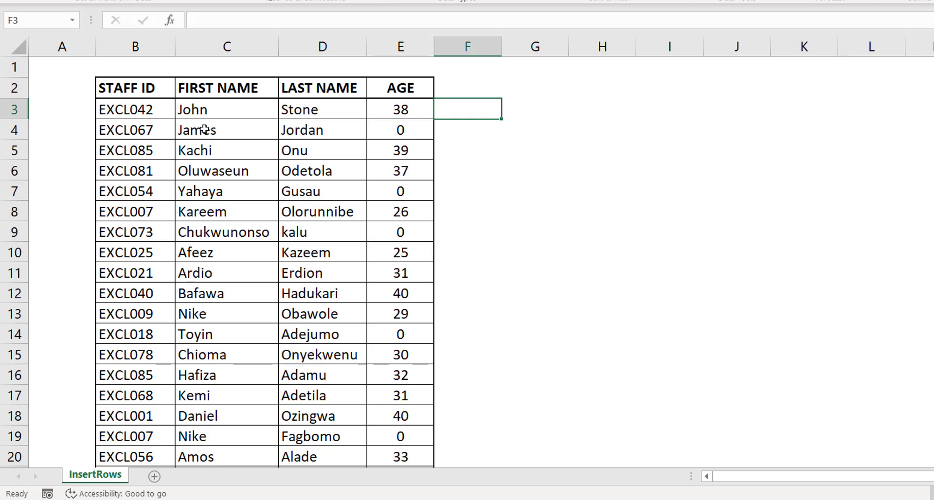
{"action": "type", "text": "1"}
{"action": "key", "text": "Return"}
Fill a 1-to-20 number series down column F beside every record.
{"action": "type", "text": "2"}
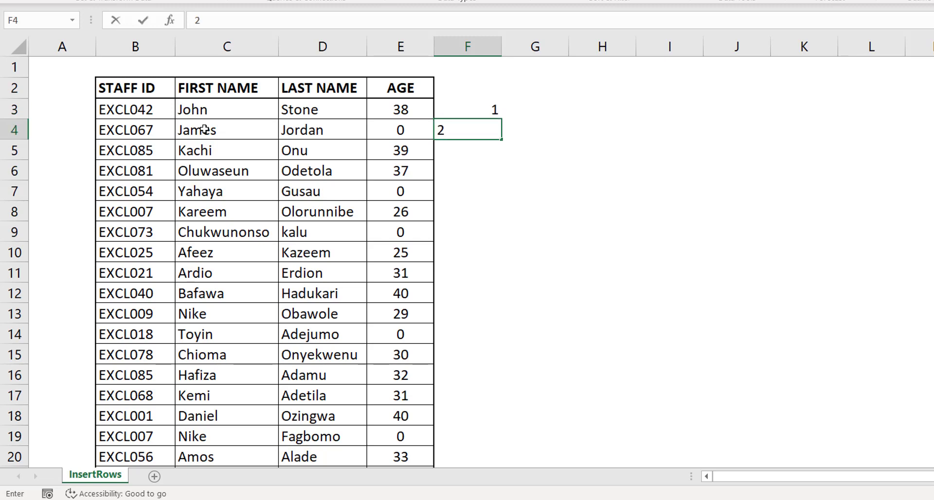
{"action": "key", "text": "Escape"}
{"action": "key", "text": "Up"}
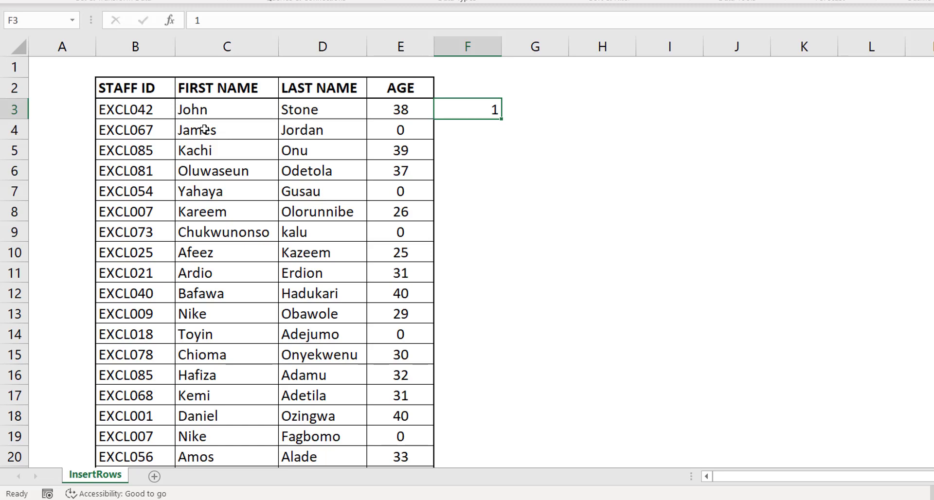
{"action": "key", "text": "shift+Right"}
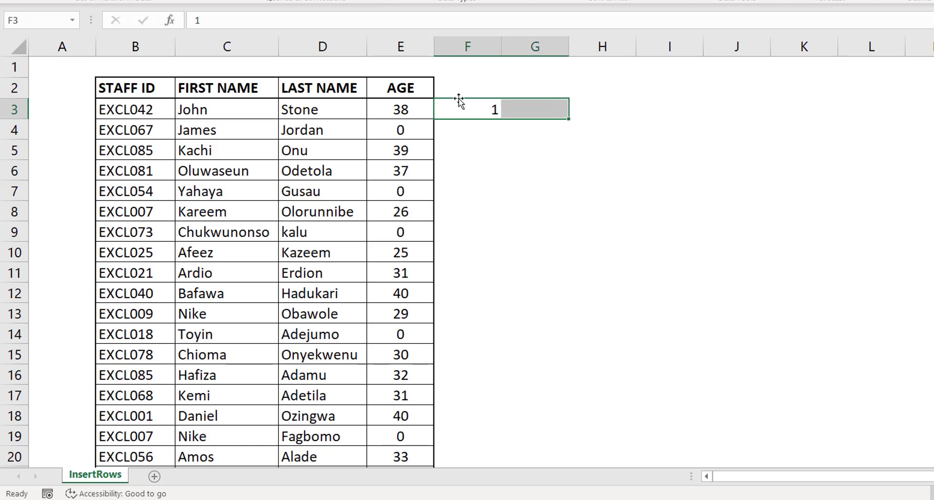
{"action": "double_click", "coordinate": [570, 120]}
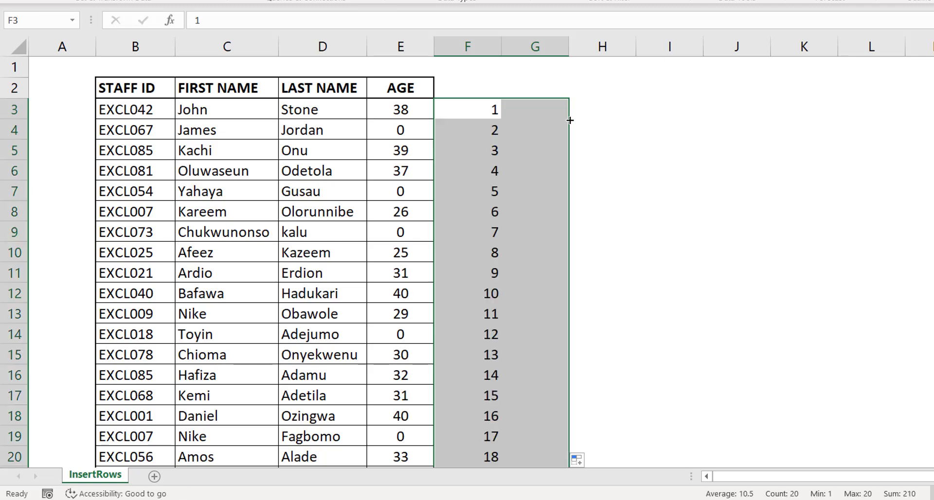
{"action": "left_click", "coordinate": [475, 107]}
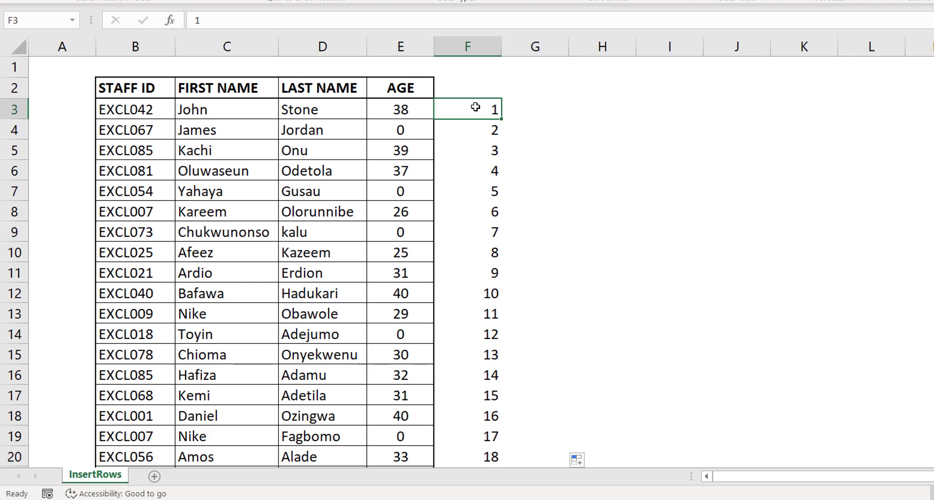
Copy the 1–20 helper numbers and paste two more runs below them, down to F62.
{"action": "key", "text": "ctrl+shift+Down"}
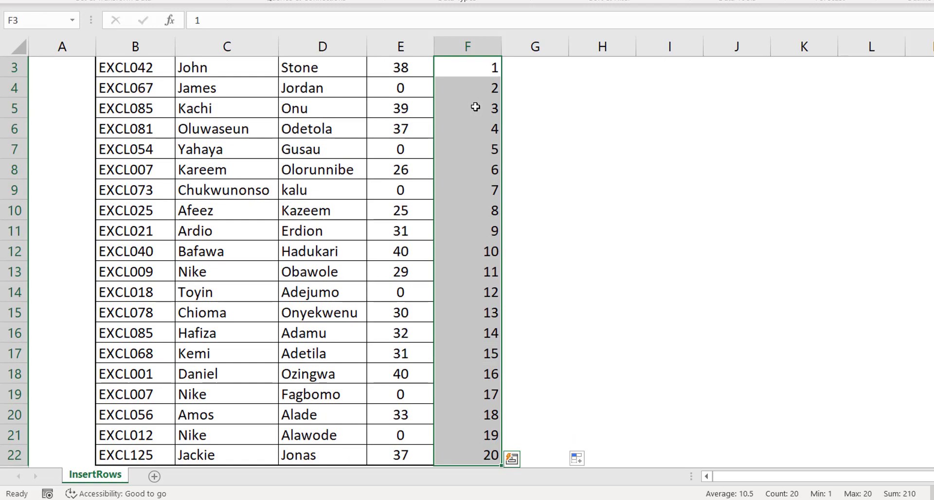
{"action": "key", "text": "ctrl+c"}
{"action": "key", "text": "Down"}
{"action": "key", "text": "ctrl+Down"}
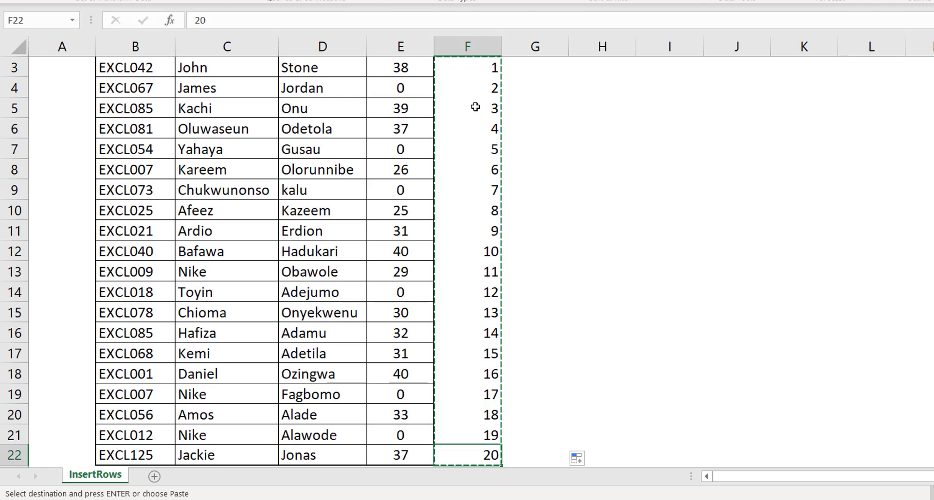
{"action": "key", "text": "Down"}
{"action": "key", "text": "ctrl+v"}
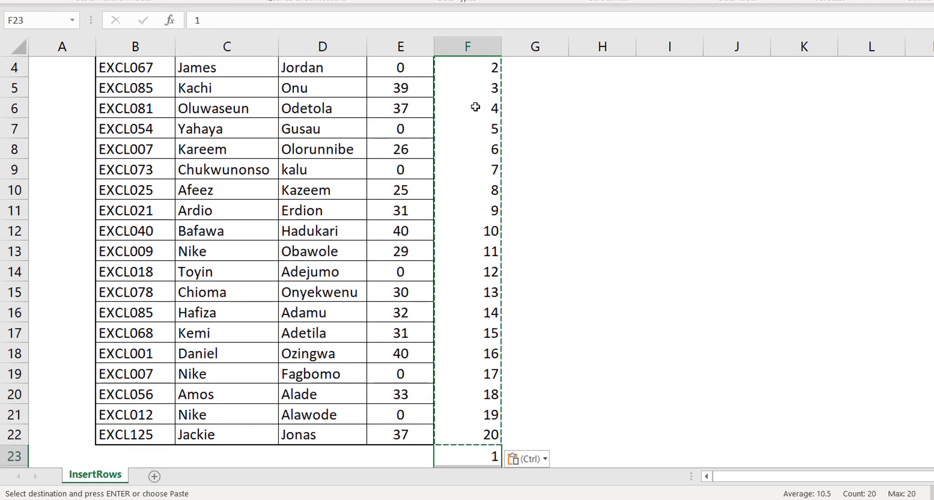
{"action": "key", "text": "ctrl+Down"}
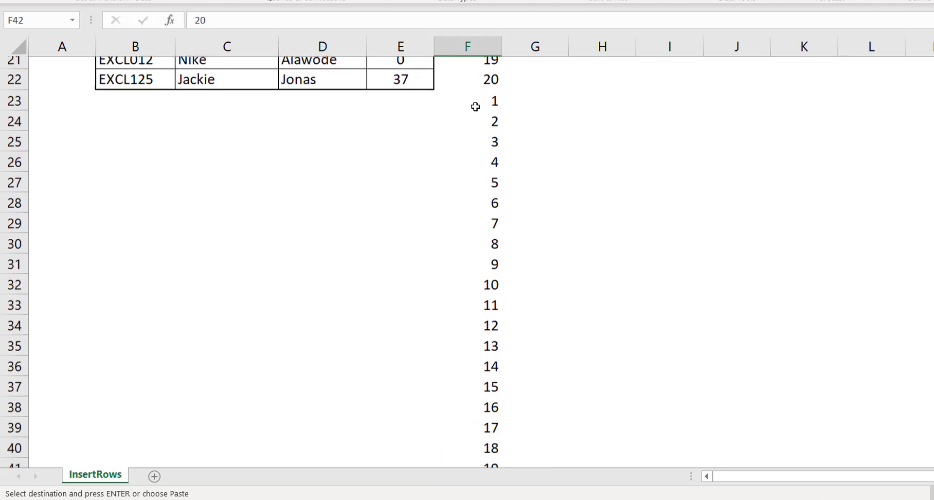
{"action": "key", "text": "Down"}
{"action": "key", "text": "ctrl+v"}
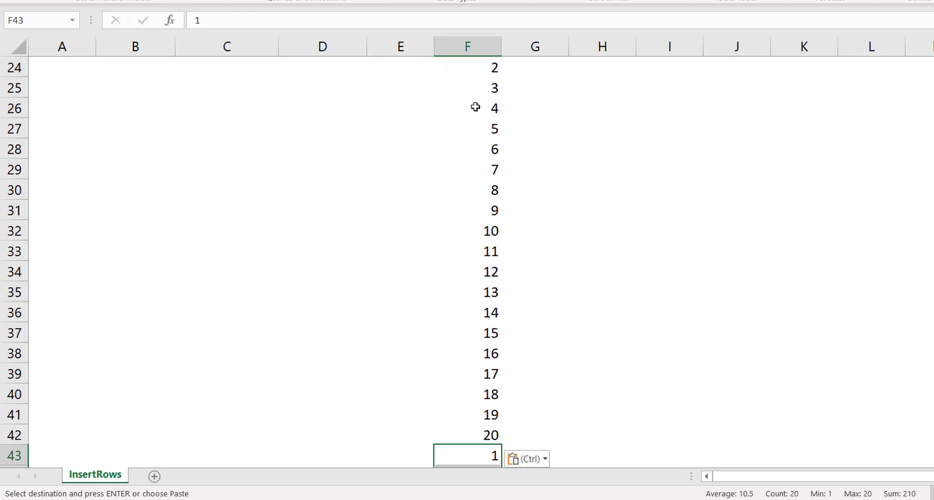
{"action": "key", "text": "Escape"}
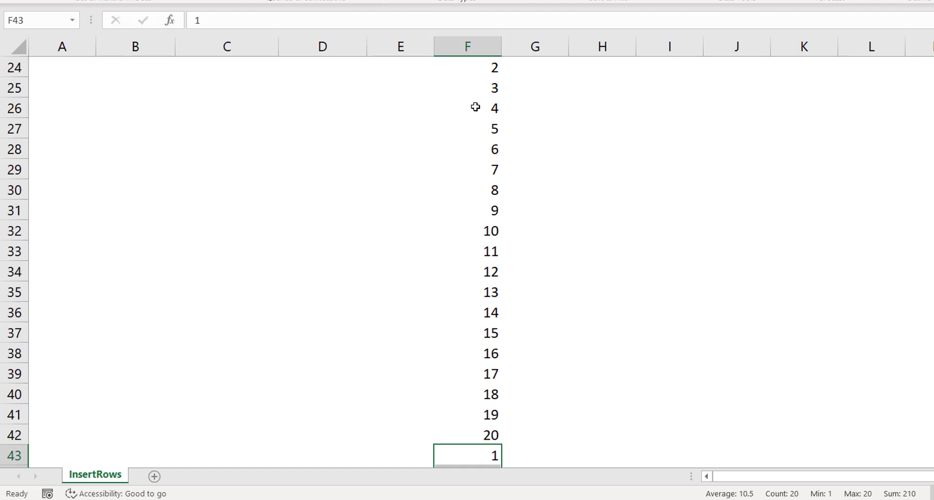
Check the three numbering runs against the table's last record and return to F3.
{"action": "key", "text": "ctrl+Up"}
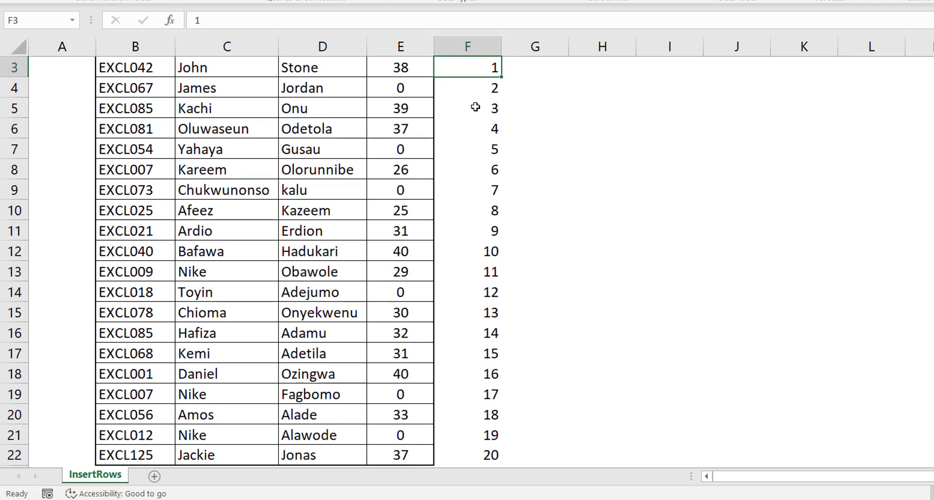
{"action": "key", "text": "Left"}
{"action": "key", "text": "ctrl+Down"}
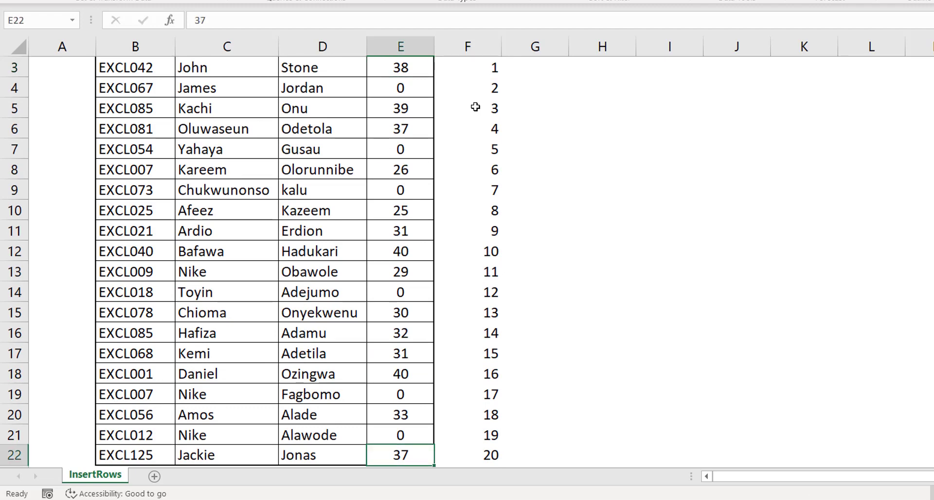
{"action": "key", "text": "Down"}
{"action": "key", "text": "Right"}
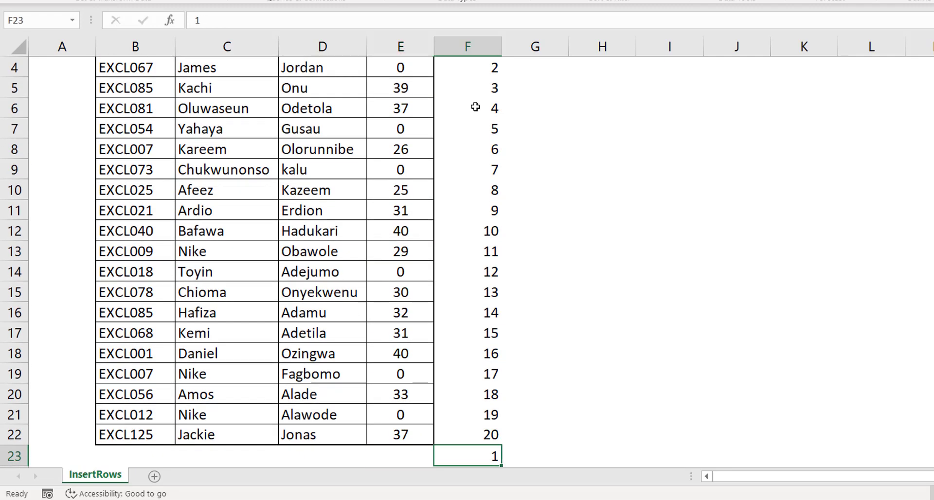
{"action": "key", "text": "ctrl+Down"}
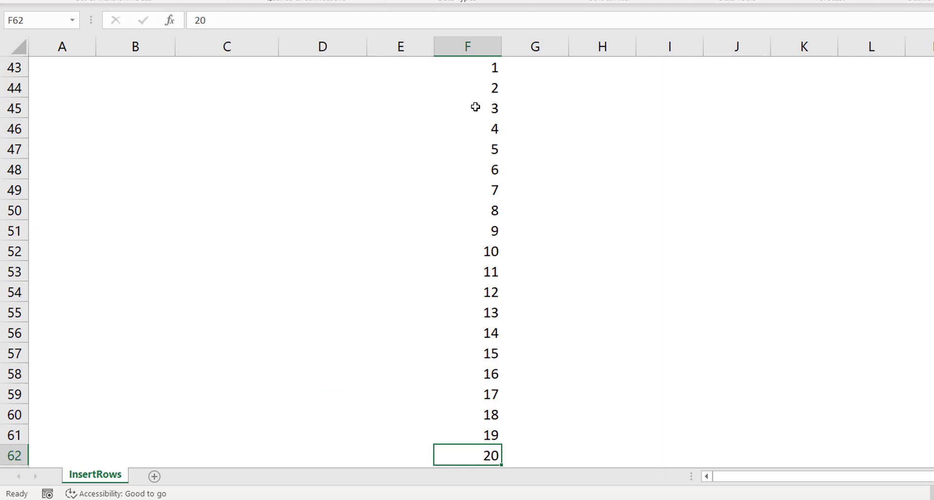
{"action": "key", "text": "Up"}
{"action": "key", "text": "Up"}
{"action": "key", "text": "Up"}
{"action": "key", "text": "Up"}
{"action": "key", "text": "Up"}
{"action": "key", "text": "Up"}
{"action": "key", "text": "Up"}
{"action": "key", "text": "Up"}
{"action": "key", "text": "Up"}
{"action": "key", "text": "Up"}
{"action": "key", "text": "Up"}
{"action": "key", "text": "Up"}
{"action": "key", "text": "Up"}
{"action": "key", "text": "Up"}
{"action": "key", "text": "Up"}
{"action": "key", "text": "Up"}
{"action": "key", "text": "Up"}
{"action": "key", "text": "Up"}
{"action": "key", "text": "Up"}
{"action": "key", "text": "Up"}
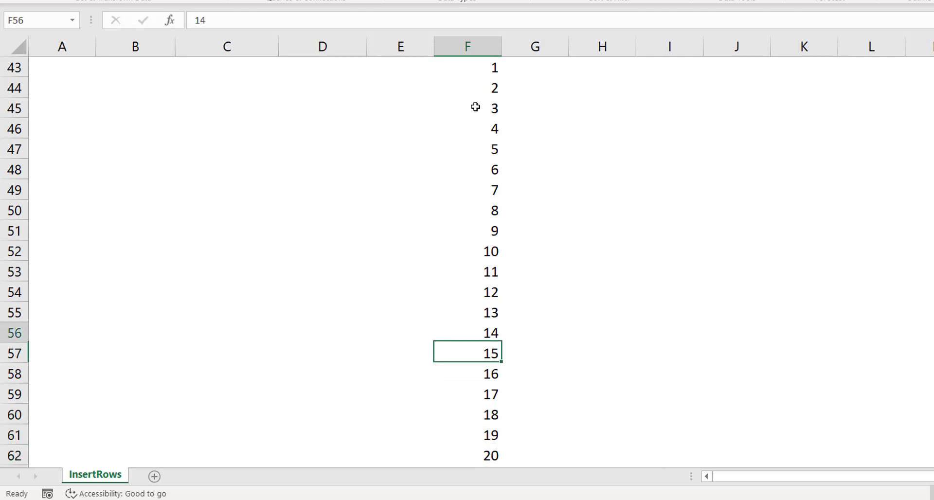
{"action": "key", "text": "Down"}
{"action": "key", "text": "Down"}
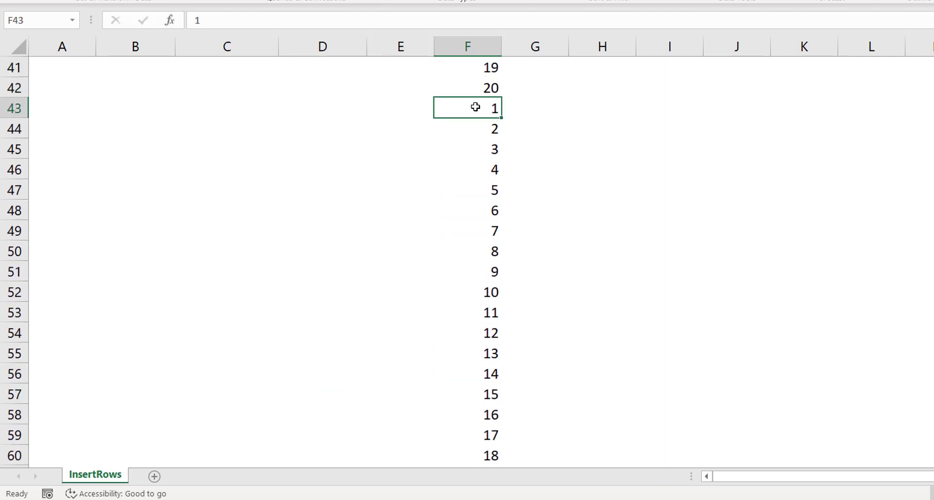
{"action": "key", "text": "Left"}
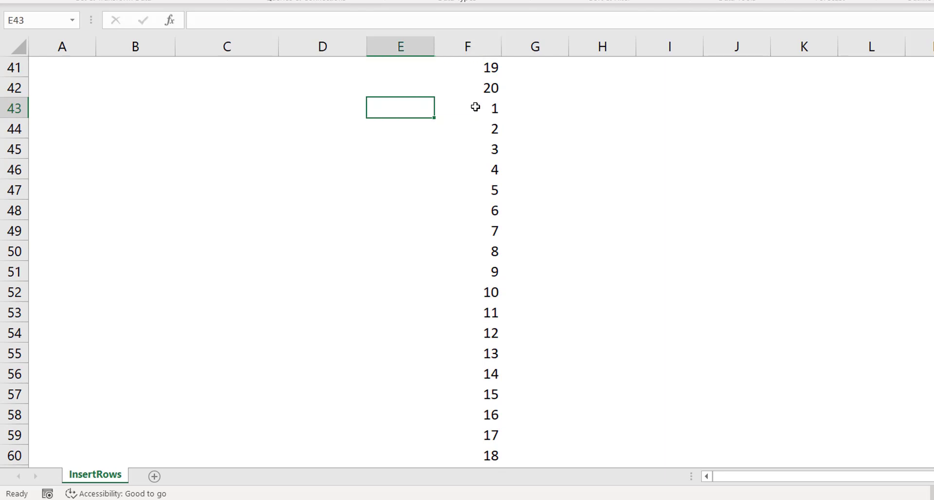
{"action": "key", "text": "ctrl+Up"}
{"action": "key", "text": "Right"}
{"action": "key", "text": "Down"}
{"action": "key", "text": "Up"}
{"action": "key", "text": "ctrl+Up"}
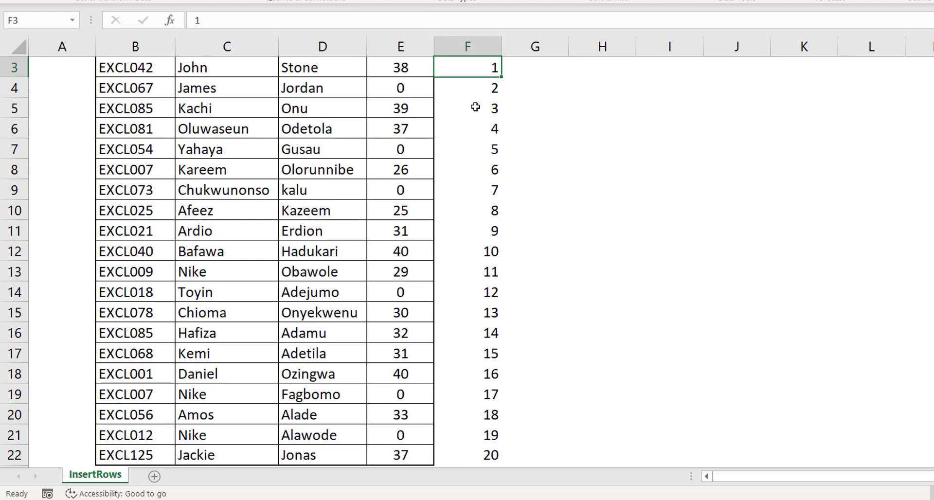
{"action": "scroll", "coordinate": [475, 107], "scroll_direction": "up", "scroll_amount": 1}
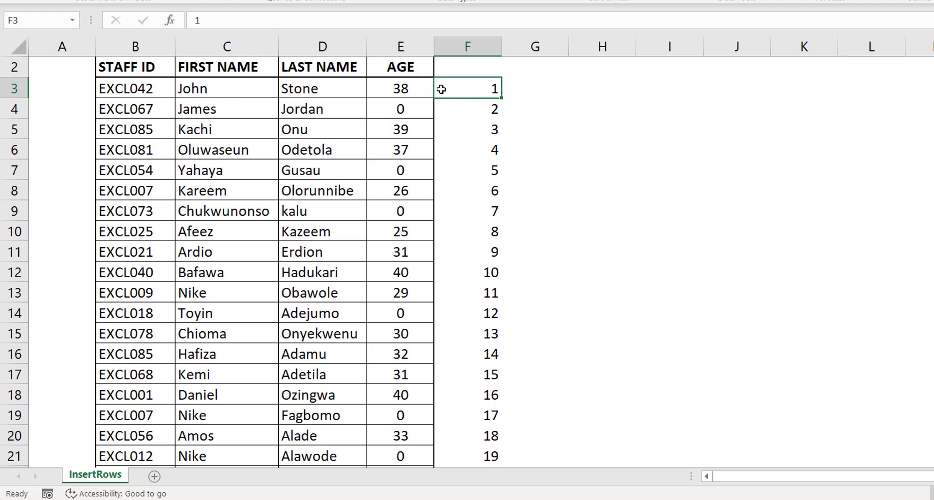
{"action": "left_click", "coordinate": [398, 327]}
{"action": "key", "text": "ctrl+Down"}
{"action": "key", "text": "Down"}
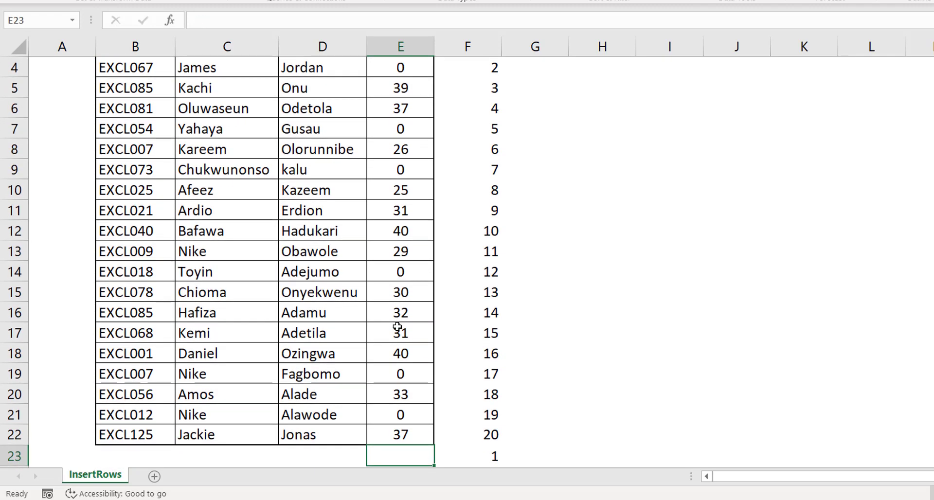
{"action": "key", "text": "Right"}
{"action": "key", "text": "ctrl+Down"}
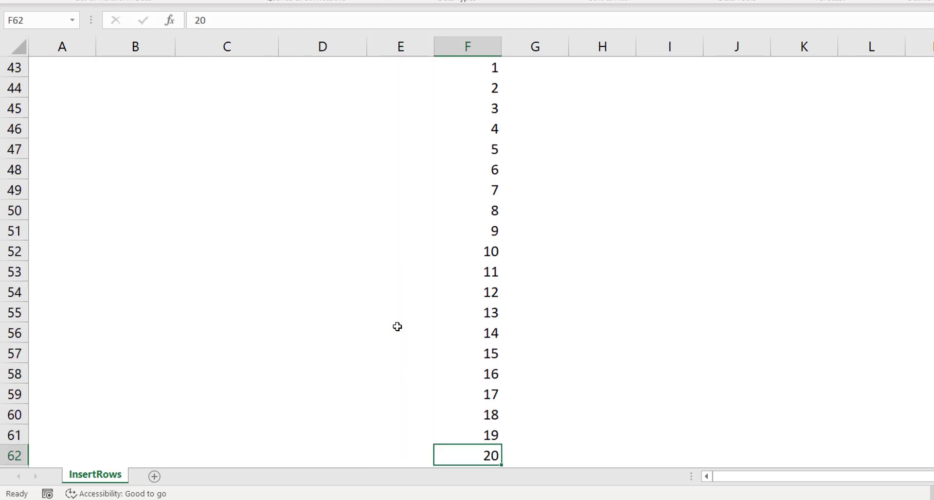
{"action": "left_click", "coordinate": [475, 67]}
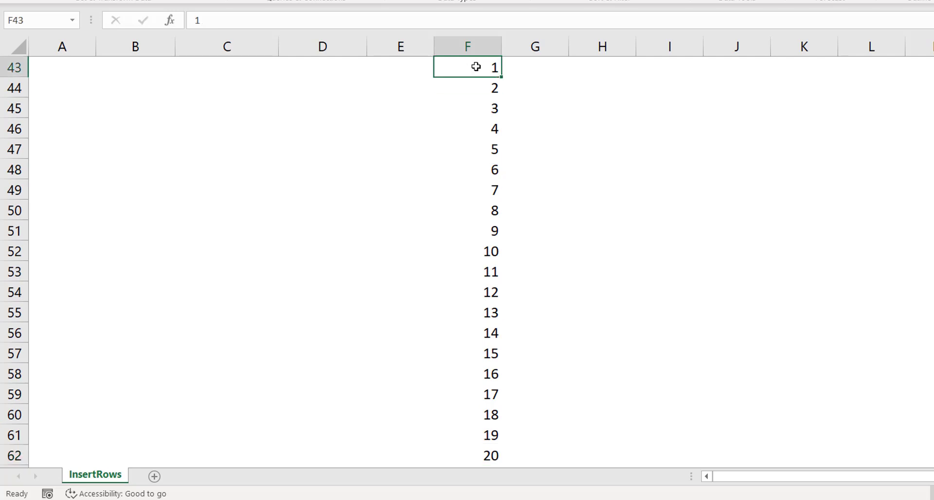
{"action": "key", "text": "ctrl+Up"}
{"action": "key", "text": "ctrl+Up"}
{"action": "scroll", "coordinate": [476, 67], "scroll_direction": "up", "scroll_amount": 1}
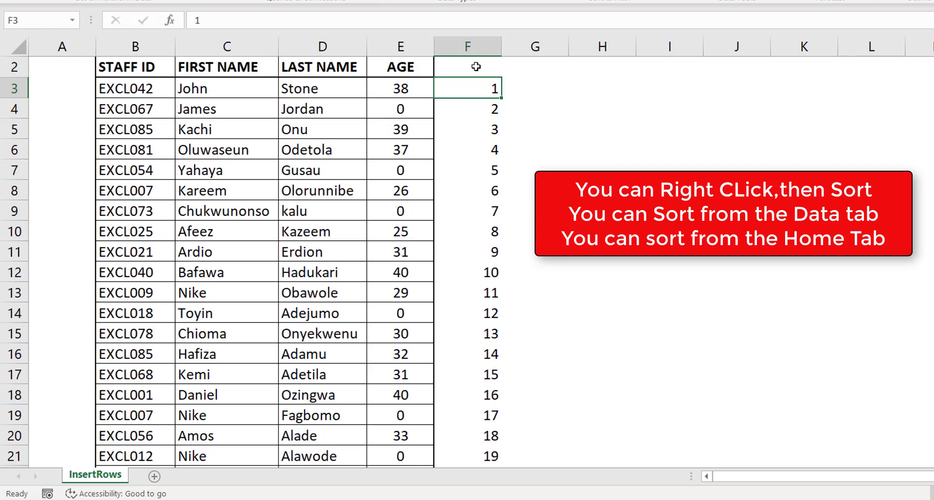
Sort the table smallest to largest on column F, then check the grouped numbers.
{"action": "key", "text": "alt+a+s+a"}
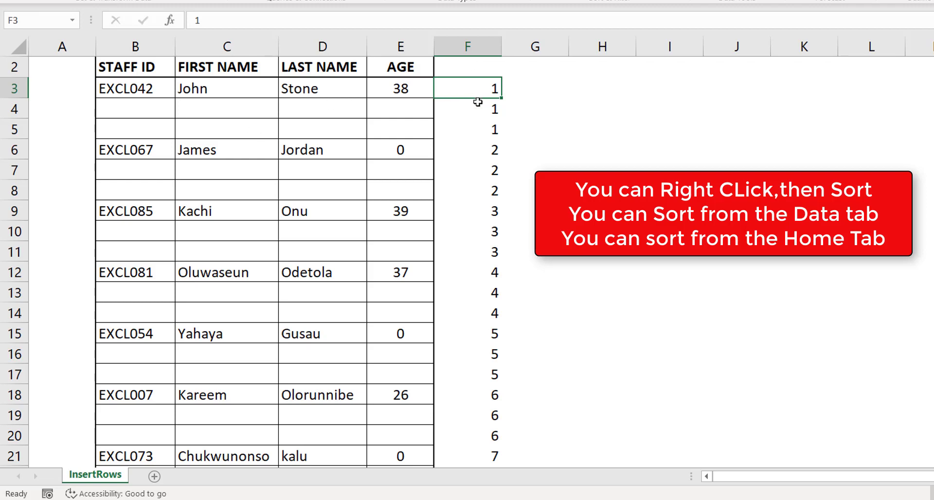
{"action": "left_click_drag", "start_coordinate": [479, 94], "coordinate": [481, 131]}
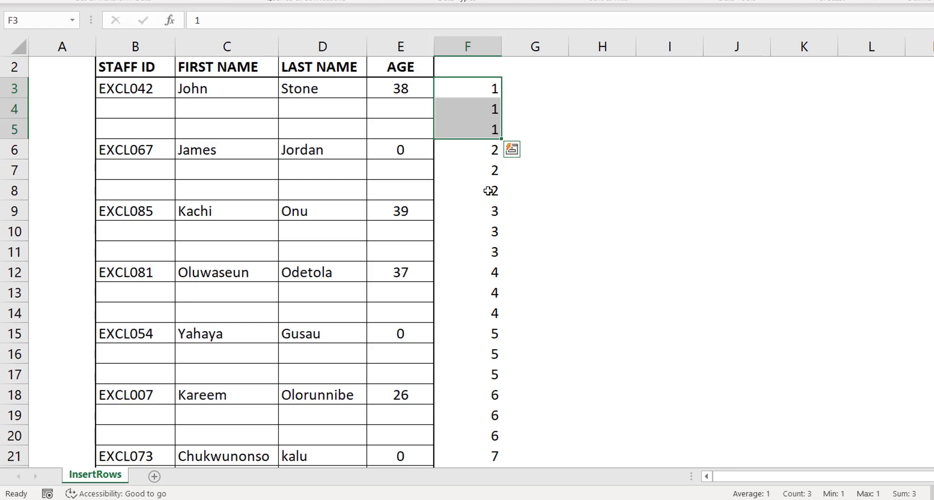
{"action": "left_click", "coordinate": [476, 169]}
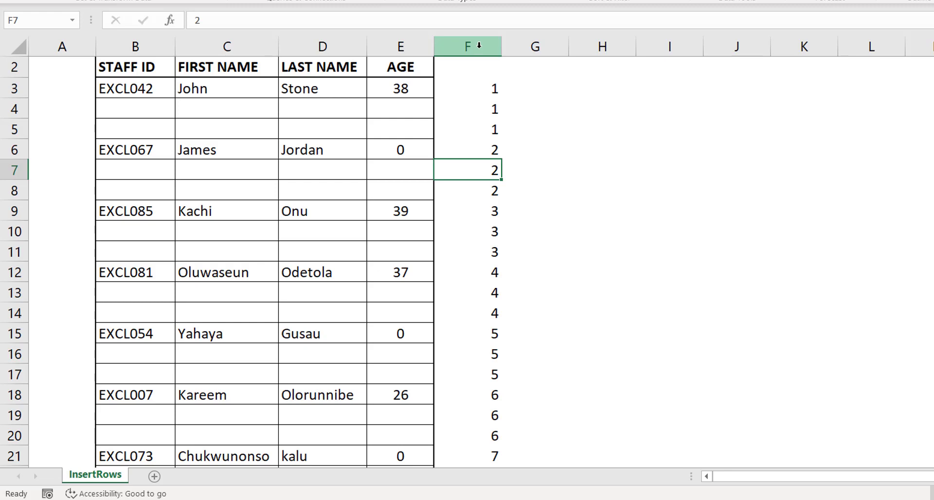
{"action": "left_click", "coordinate": [478, 89]}
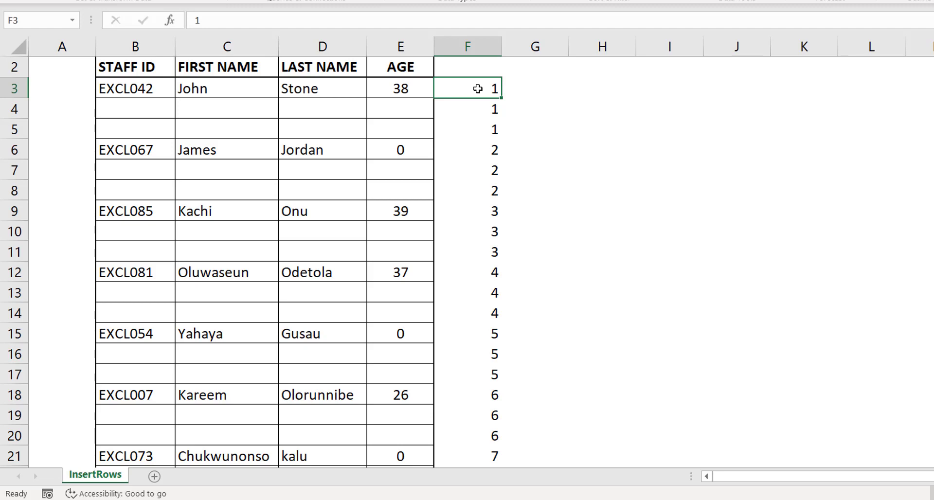
Clear the helper numbers in column F from F3 down to row 62.
{"action": "key", "text": "ctrl+shift+Down"}
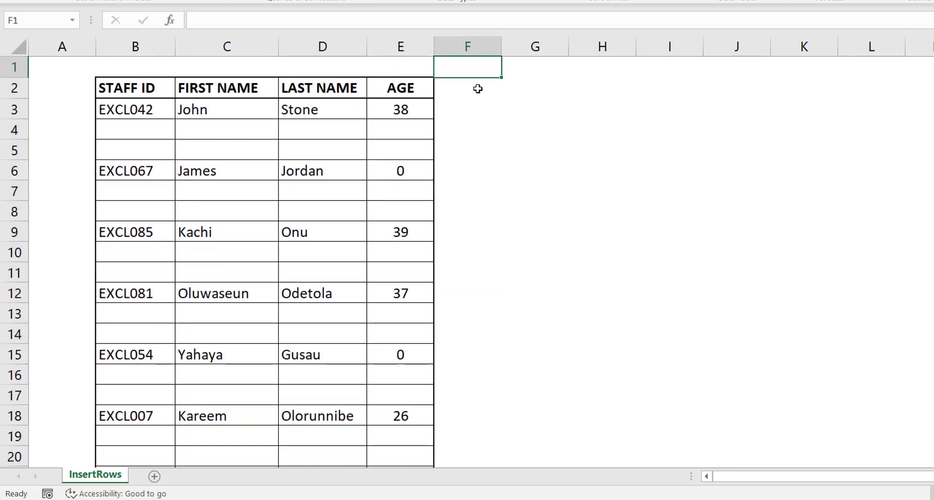
{"action": "left_click", "coordinate": [477, 89]}
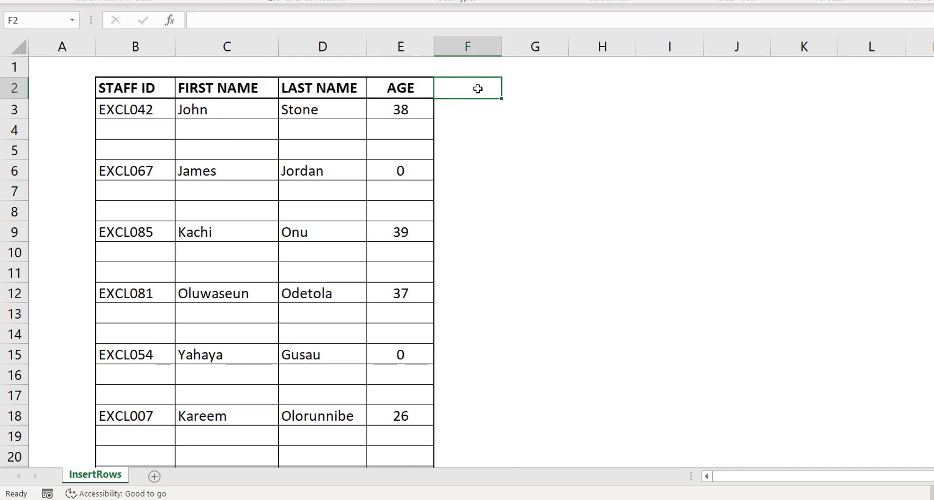